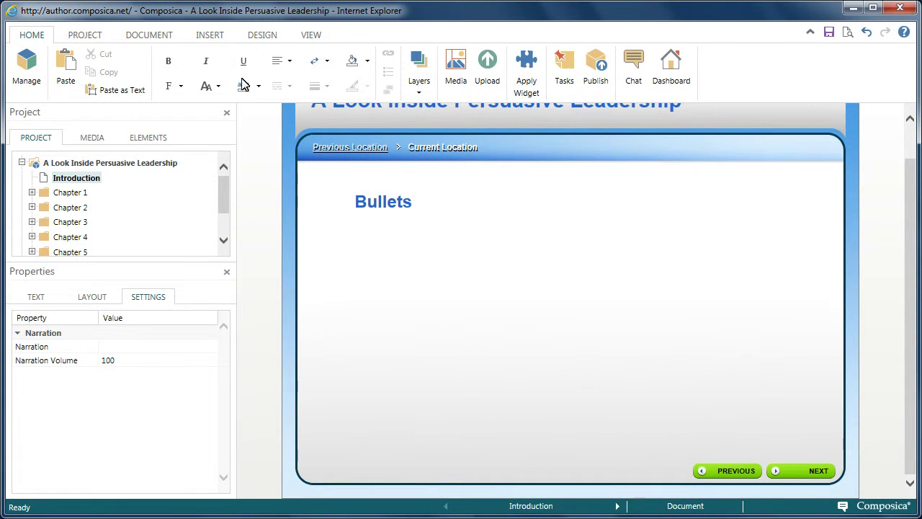
# Step: Insert a plain Text element and move it just below the Bullets heading
pyautogui.click(209, 39)
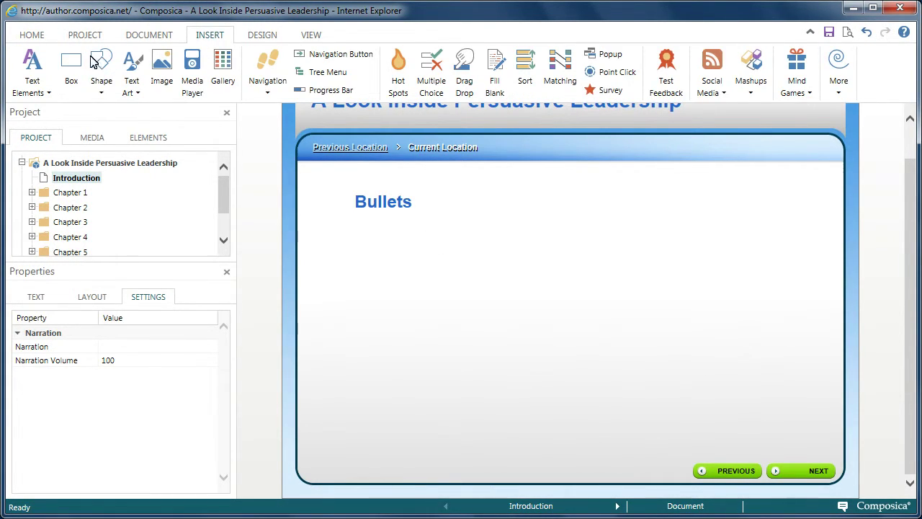
pyautogui.click(33, 89)
pyautogui.click(46, 109)
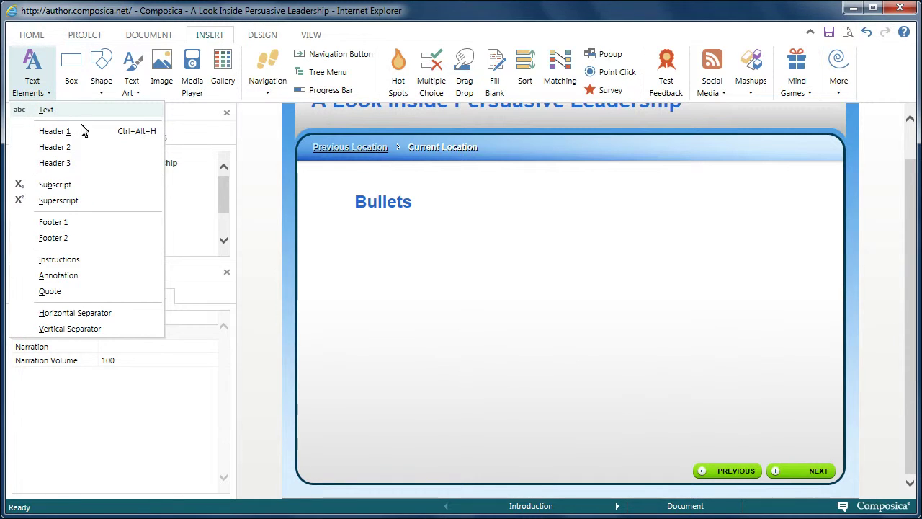
pyautogui.moveTo(400, 126); pyautogui.dragTo(463, 222)
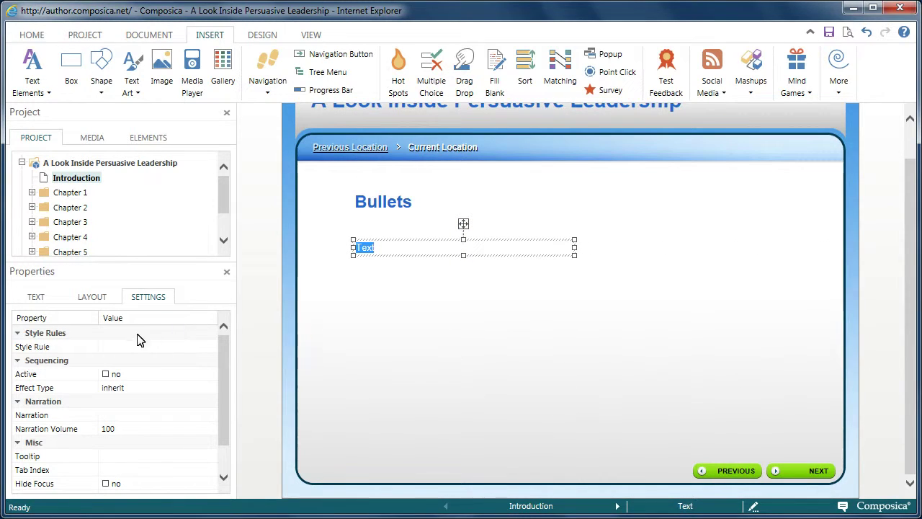
# Step: Raise the placeholder's font size from 13 px to 16 px and select the word Text
pyautogui.click(36, 297)
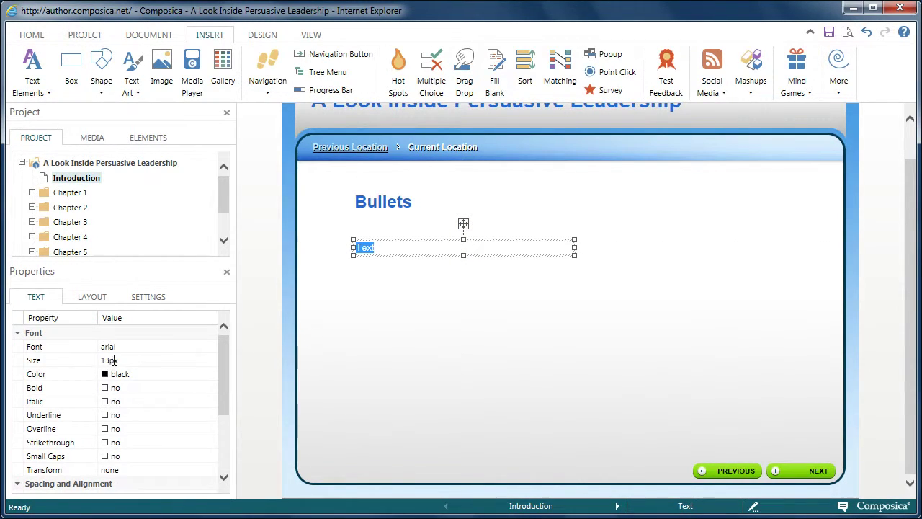
pyautogui.click(109, 360)
pyautogui.scroll(2, 152, 360)
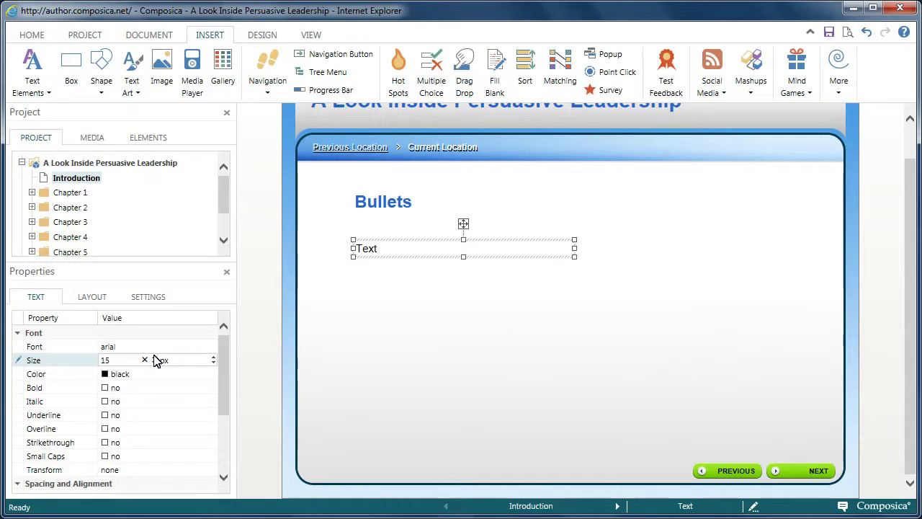
pyautogui.scroll(1, 155, 359)
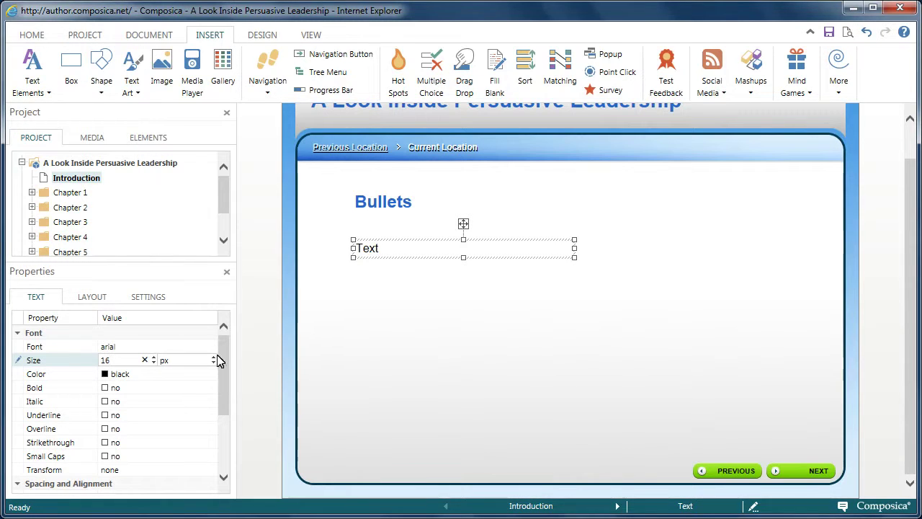
pyautogui.click(397, 248)
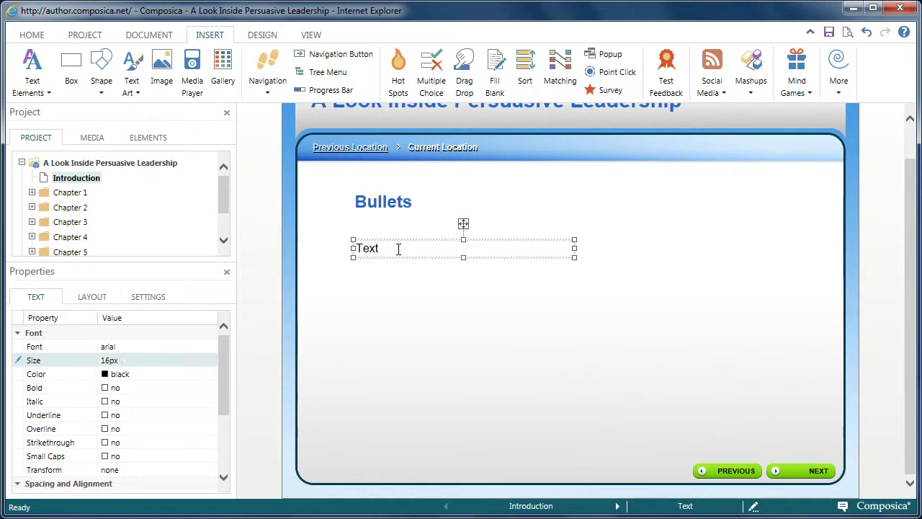
pyautogui.moveTo(383, 249); pyautogui.dragTo(357, 252)
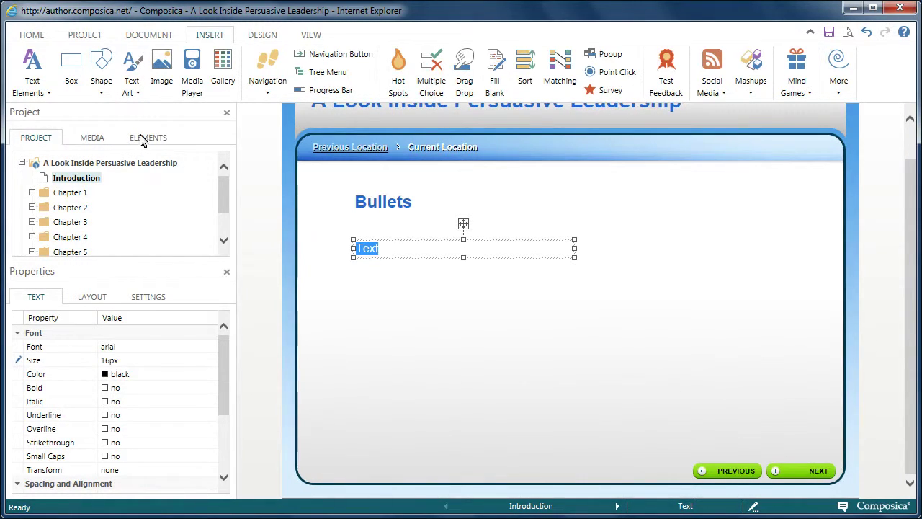
# Step: Turn the text into a bulleted list reading Bullet 1, Bullet 2 and Bullet 3
pyautogui.click(32, 35)
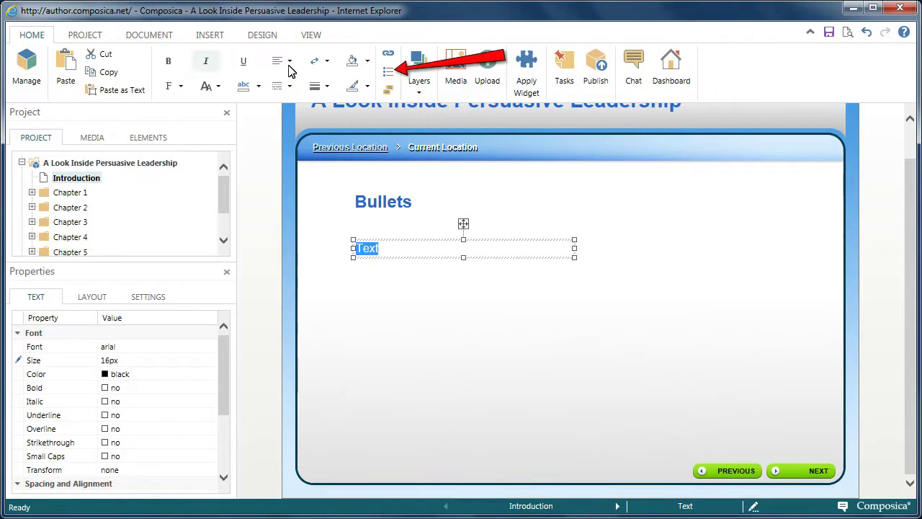
pyautogui.click(389, 75)
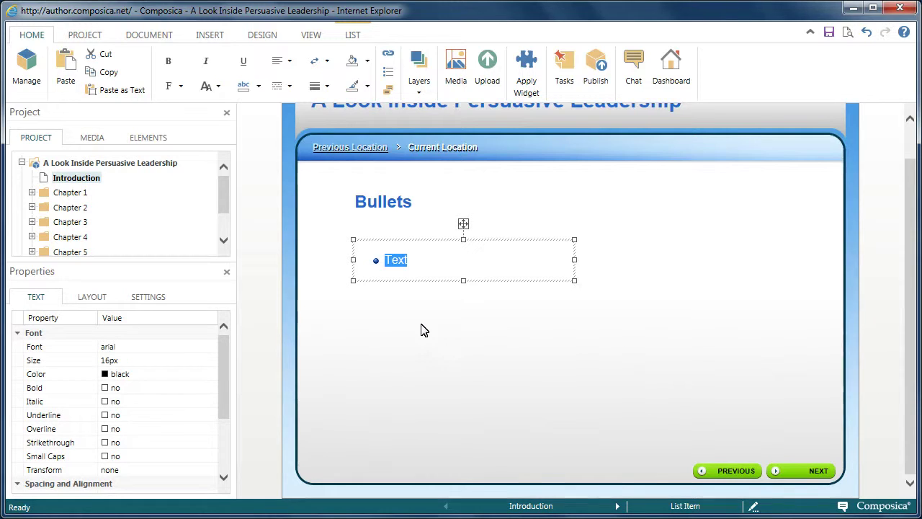
pyautogui.write('B')
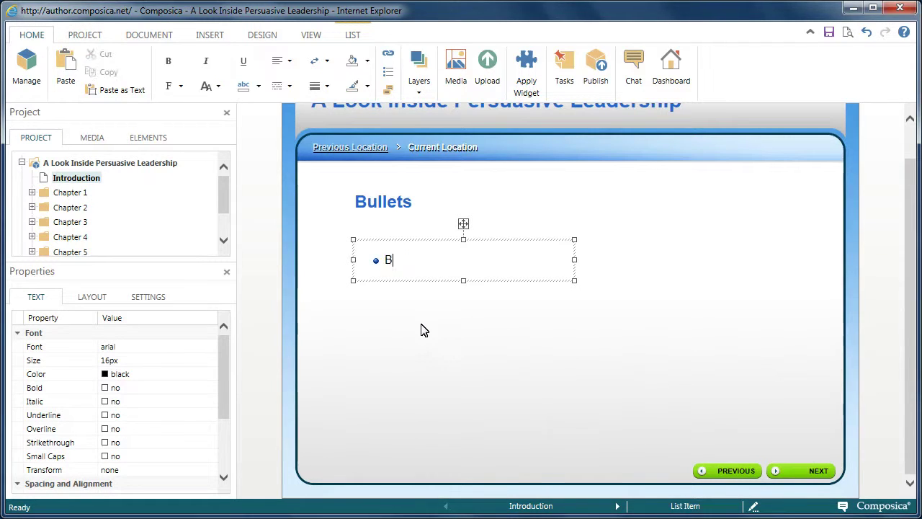
pyautogui.write('ullet 1')
pyautogui.press('Return')
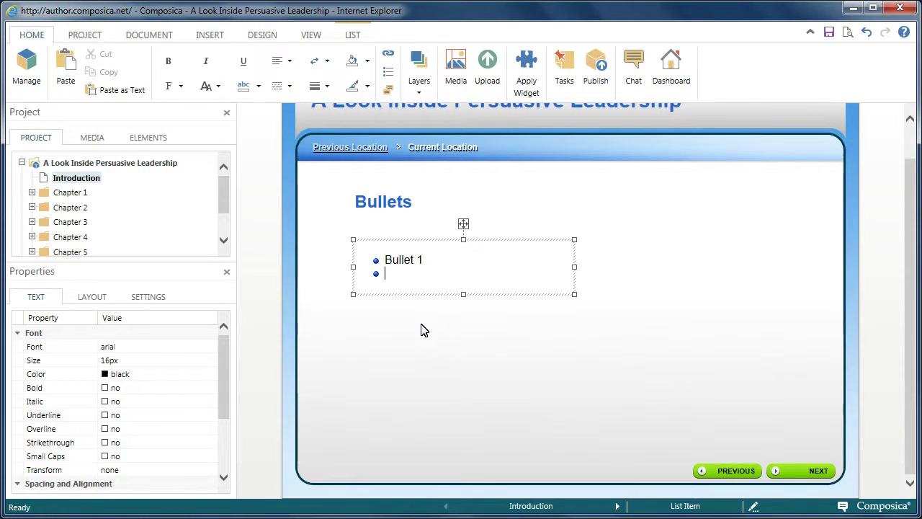
pyautogui.write('Bullet 2')
pyautogui.press('Return')
pyautogui.write('Bu')
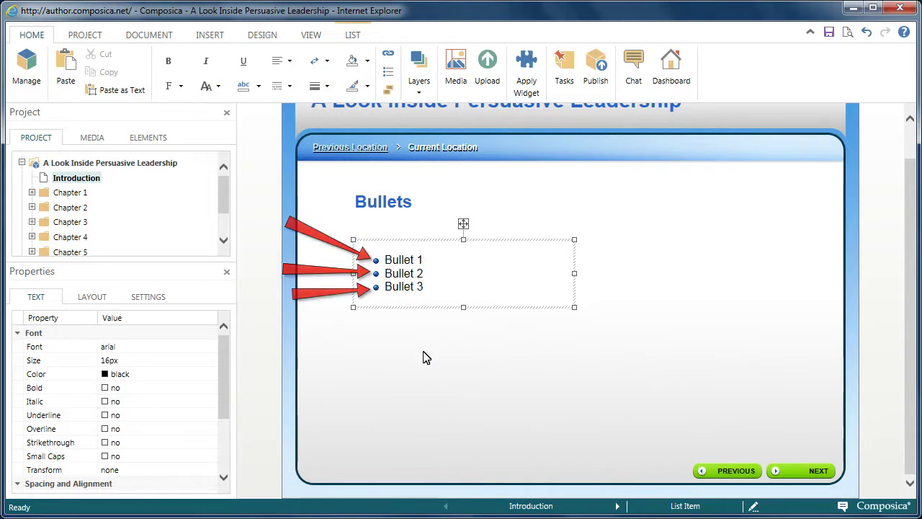
# Step: Try numbered, circle and square markers for the list's List Style Type
pyautogui.click(386, 260)
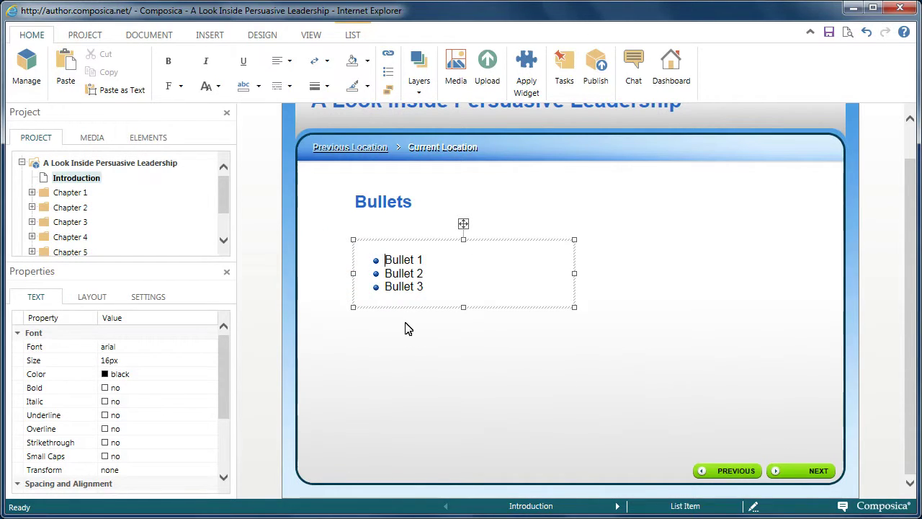
pyautogui.click(152, 297)
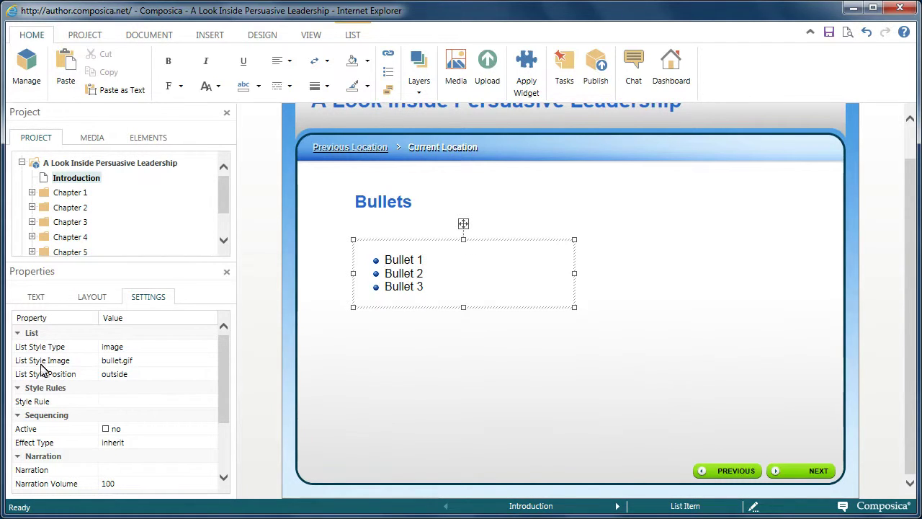
pyautogui.click(115, 347)
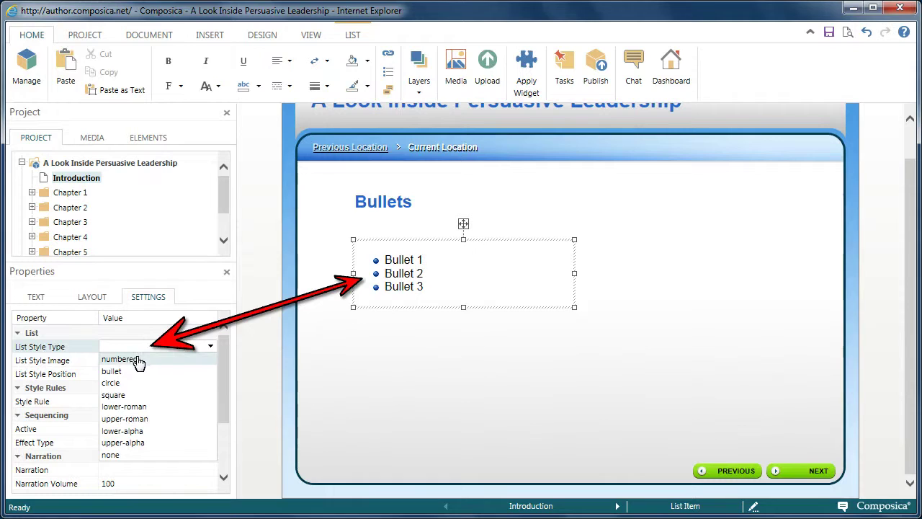
pyautogui.click(121, 359)
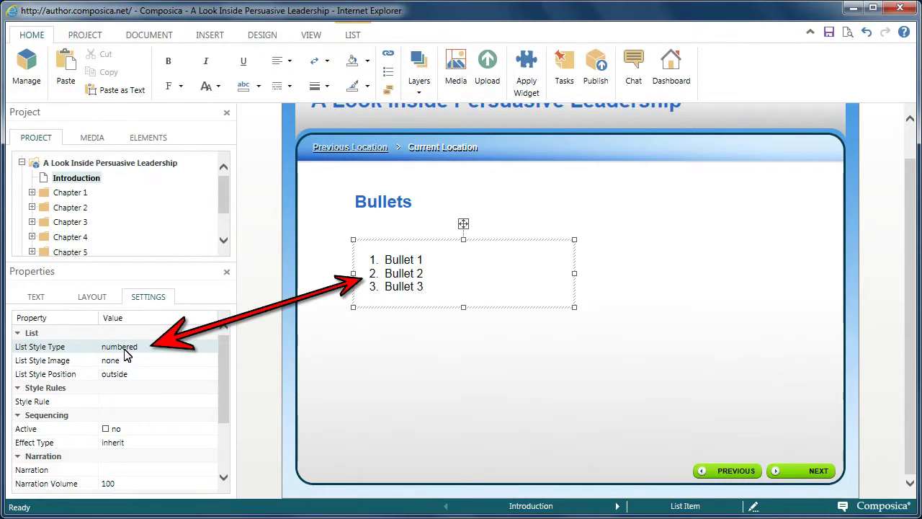
pyautogui.click(125, 352)
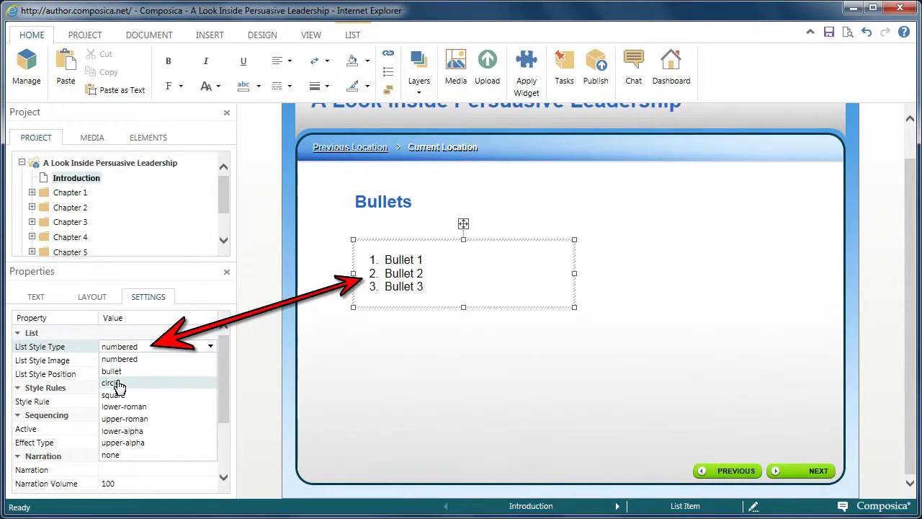
pyautogui.click(119, 385)
pyautogui.click(118, 349)
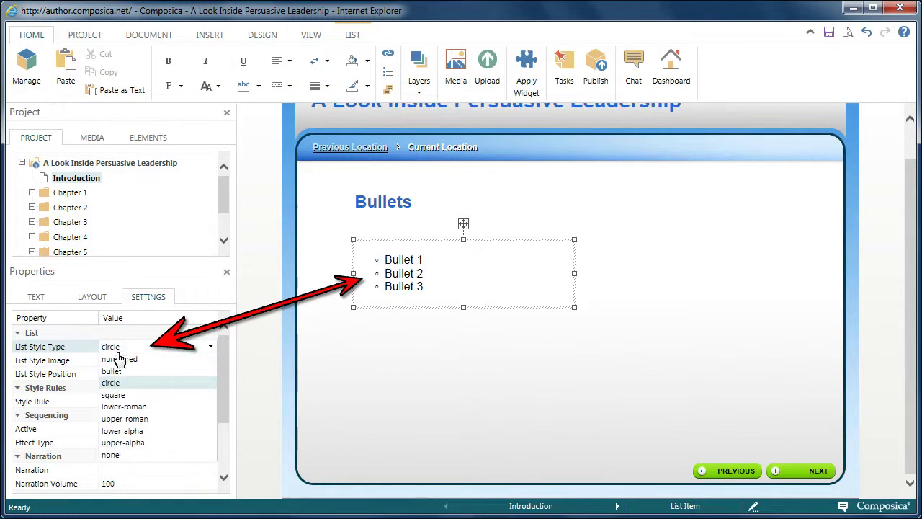
pyautogui.click(113, 395)
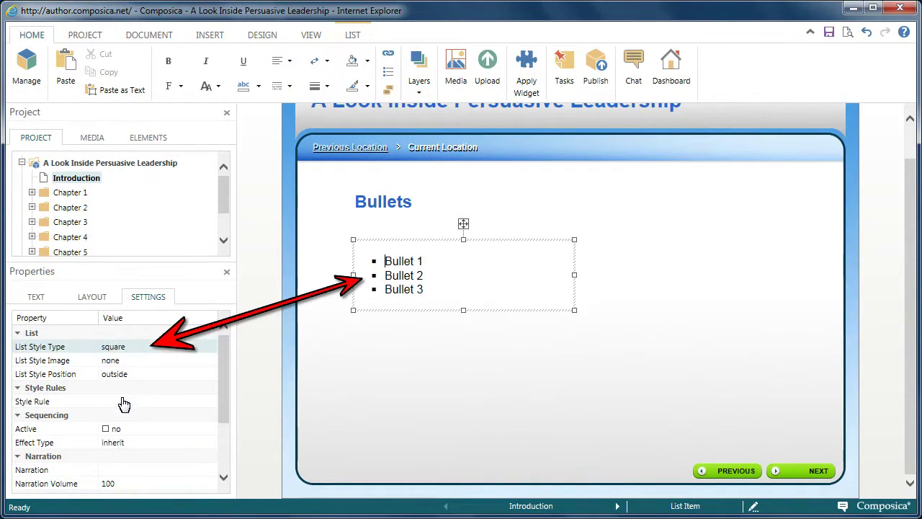
# Step: Try lower-roman, upper-roman and lower-alpha markers, settling on upper-alpha (A, B, C)
pyautogui.click(123, 348)
pyautogui.click(139, 407)
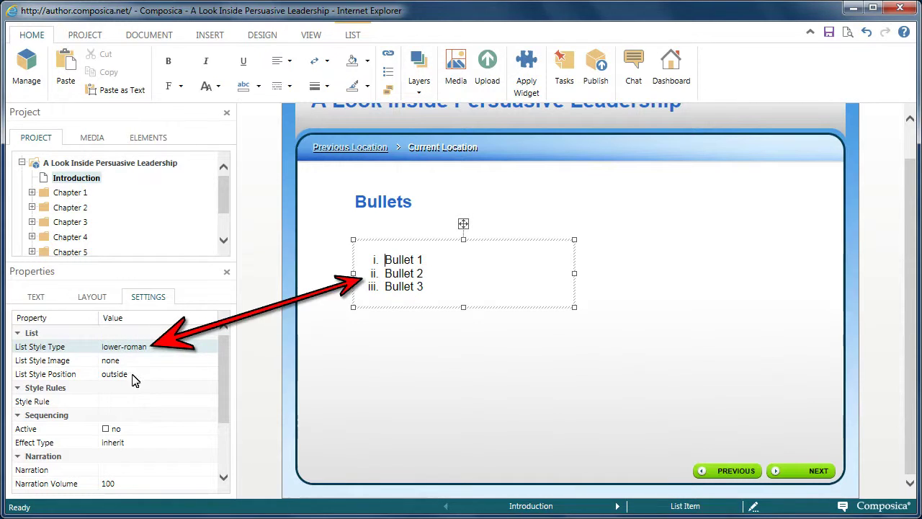
pyautogui.click(123, 349)
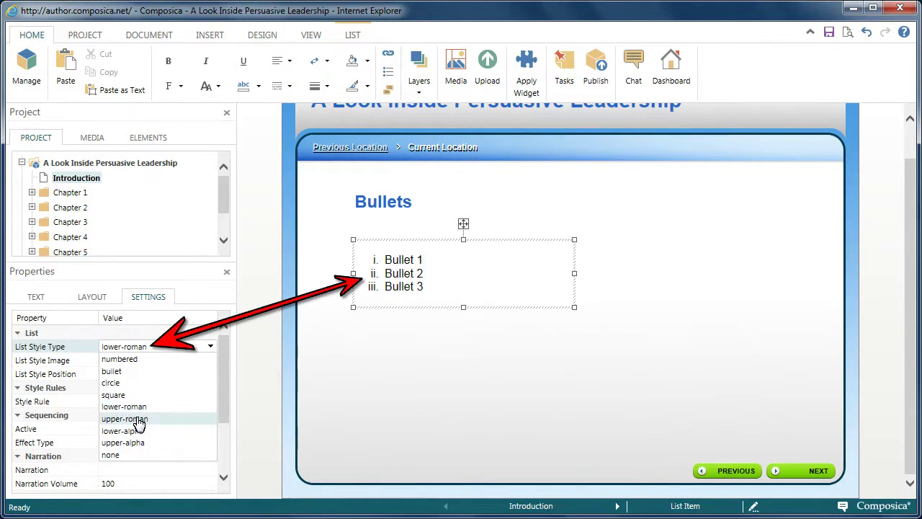
pyautogui.click(134, 418)
pyautogui.click(120, 350)
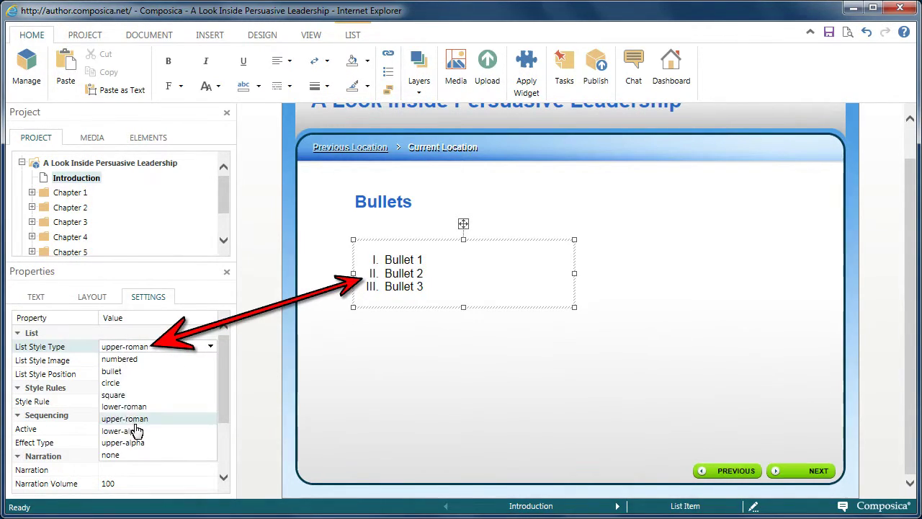
pyautogui.click(137, 431)
pyautogui.click(122, 349)
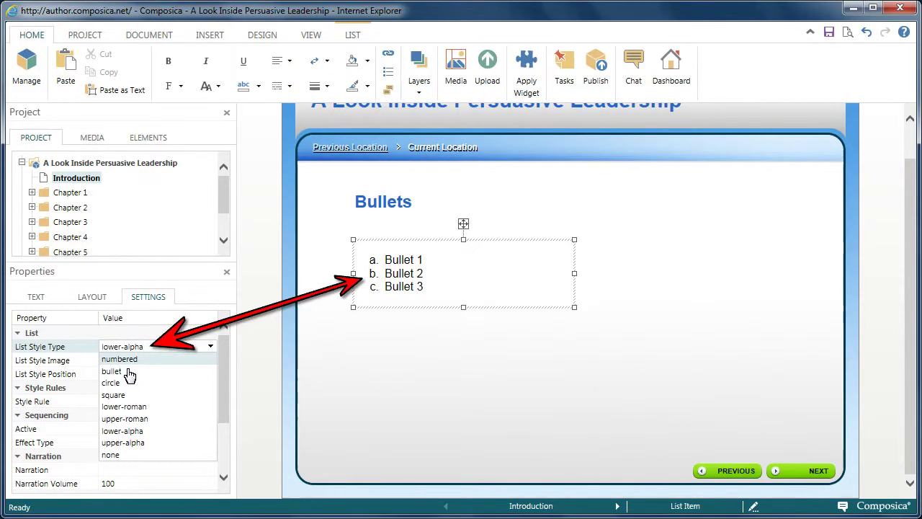
pyautogui.click(139, 444)
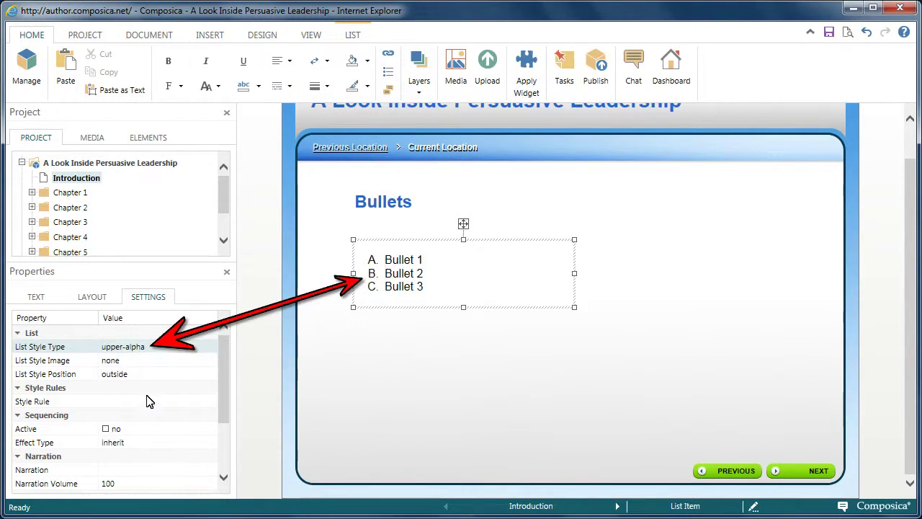
pyautogui.click(129, 350)
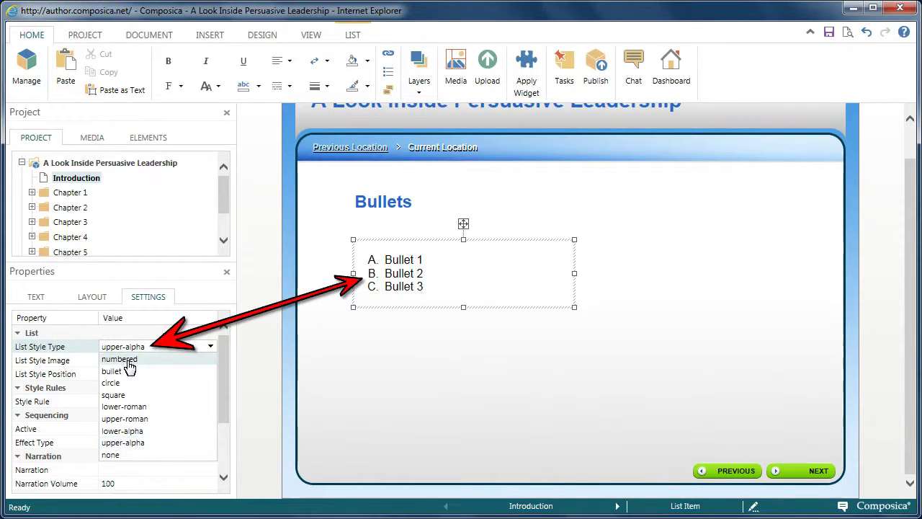
# Step: Restore bullet markers and add indented sub-items Bullet 3a and Bullet 3b under Bullet 3
pyautogui.click(132, 372)
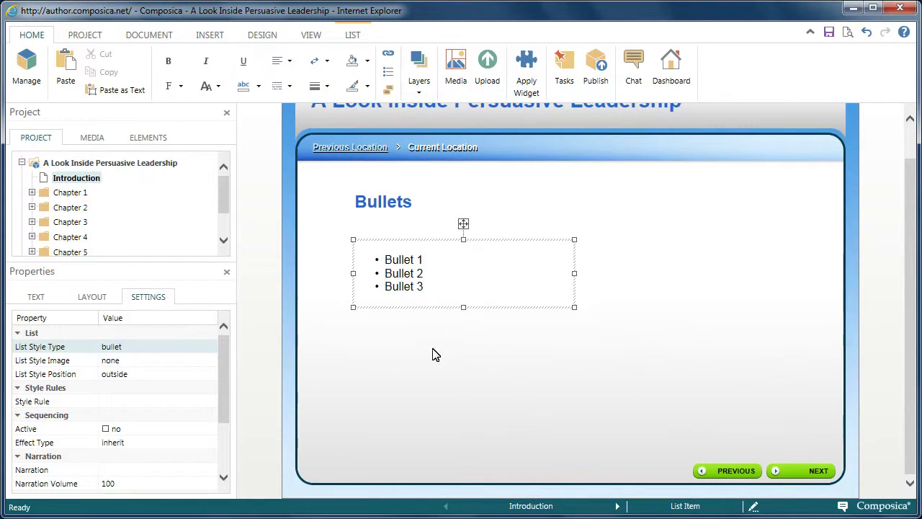
pyautogui.click(389, 75)
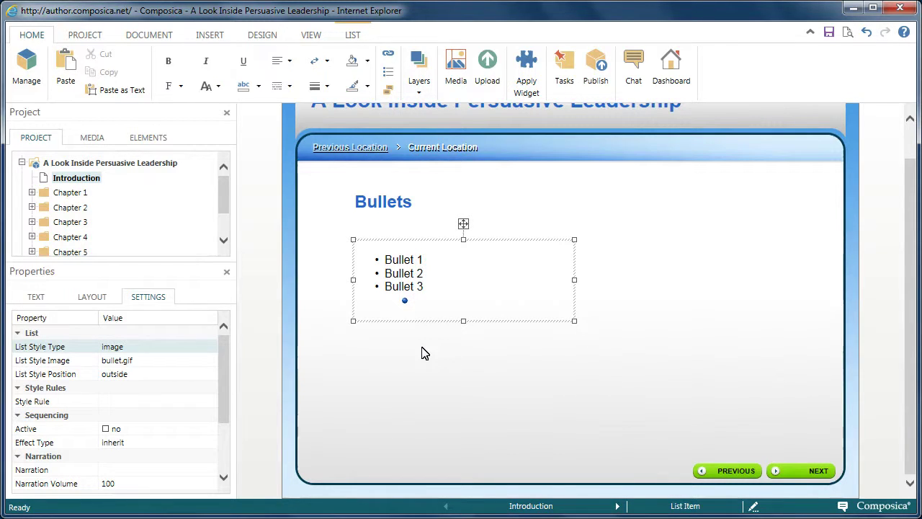
pyautogui.write('Bullet 3a')
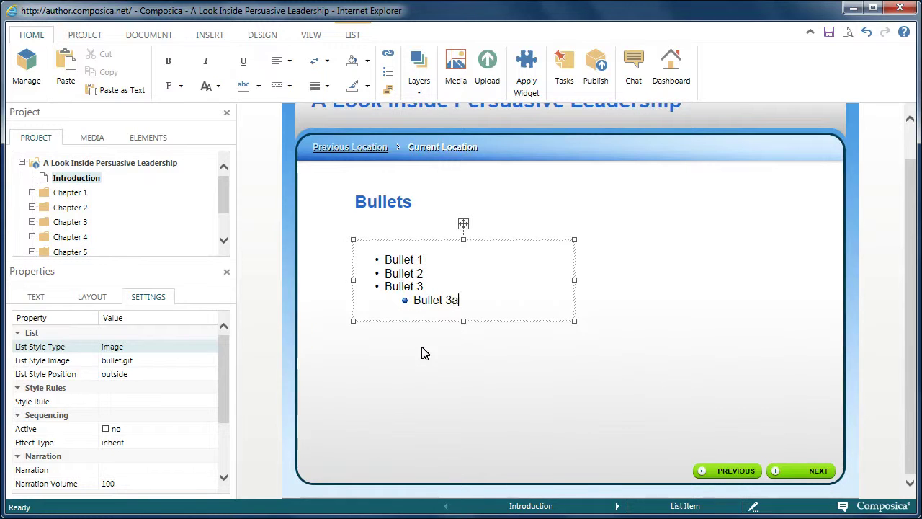
pyautogui.press('Return')
pyautogui.write('Bullet 3b')
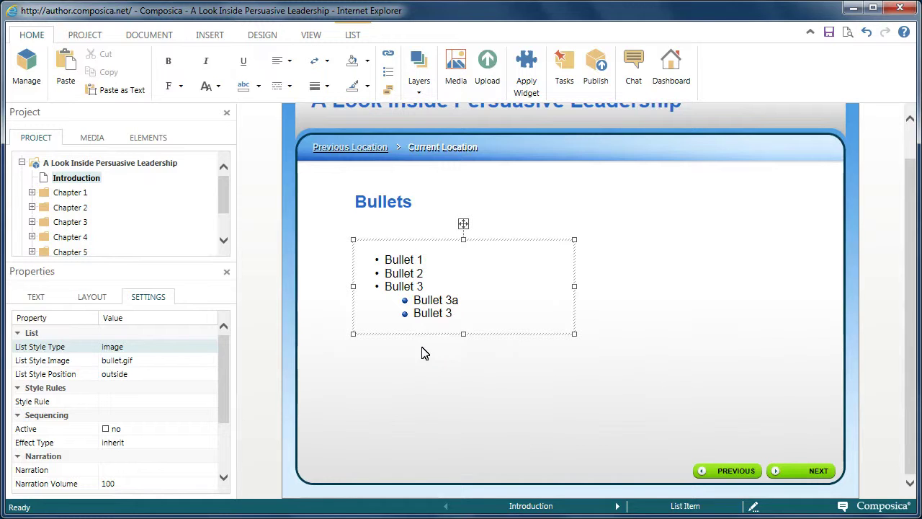
# Step: Set the List Style Type of sub-items Bullet 3a and 3b to circle
pyautogui.click(408, 301)
pyautogui.click(113, 349)
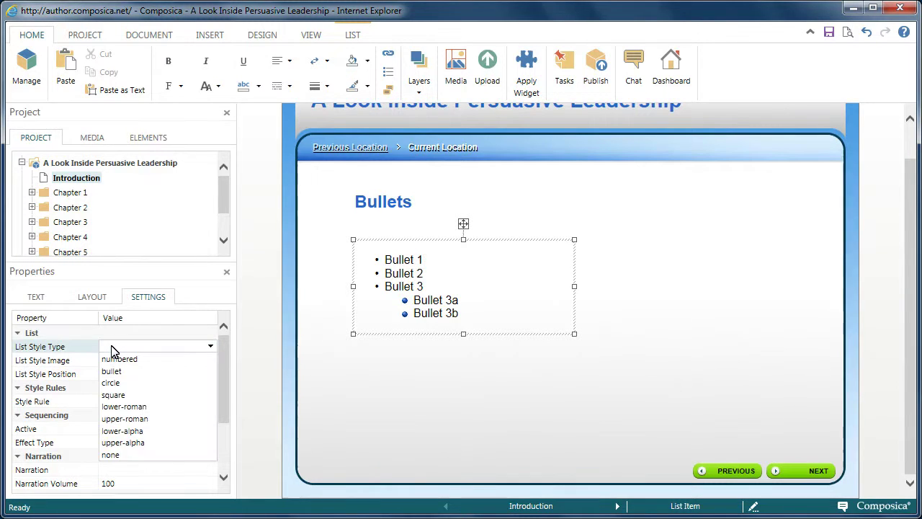
pyautogui.click(117, 384)
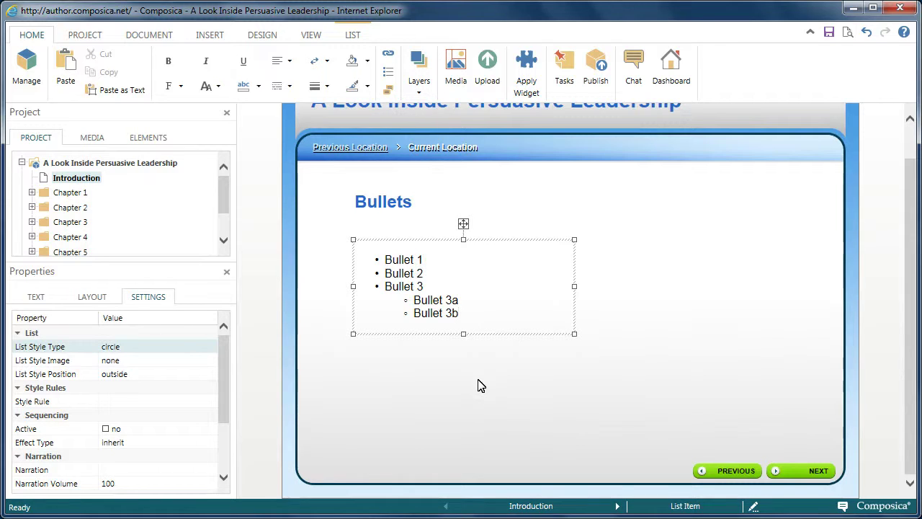
# Step: Add a new line after Bullet 3b and outdent it to the top bullet level
pyautogui.press('Return')
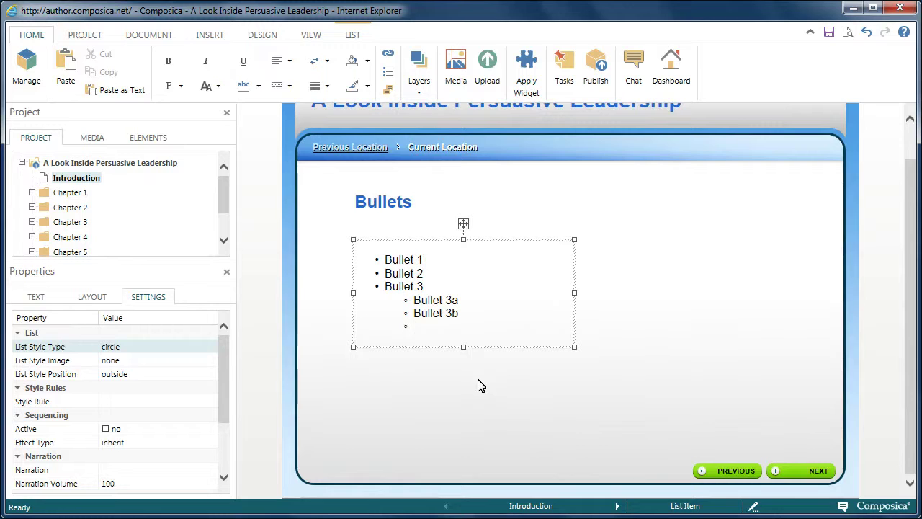
pyautogui.hotkey('shift', 'Tab')
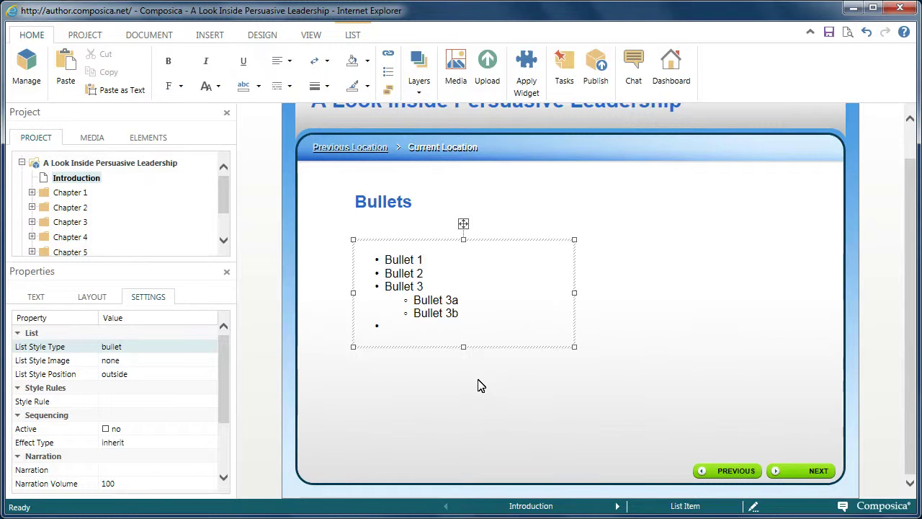